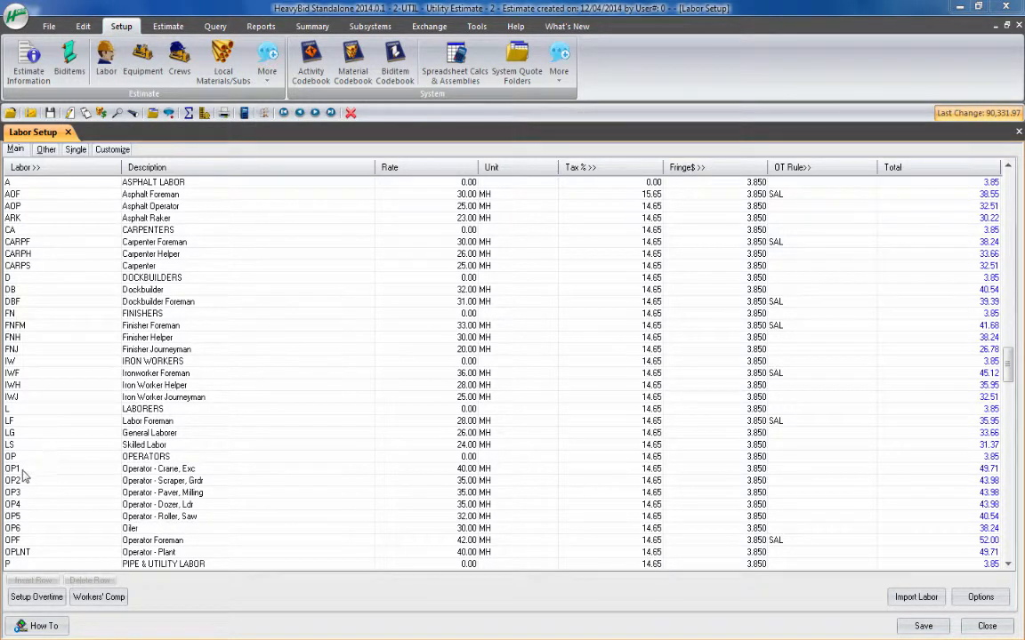
- Insert a labor row above OP4 with code OP7, description "Operator - Heavy Crane" and a rate of 45
{"action": "left_click", "coordinate": [17, 504]}
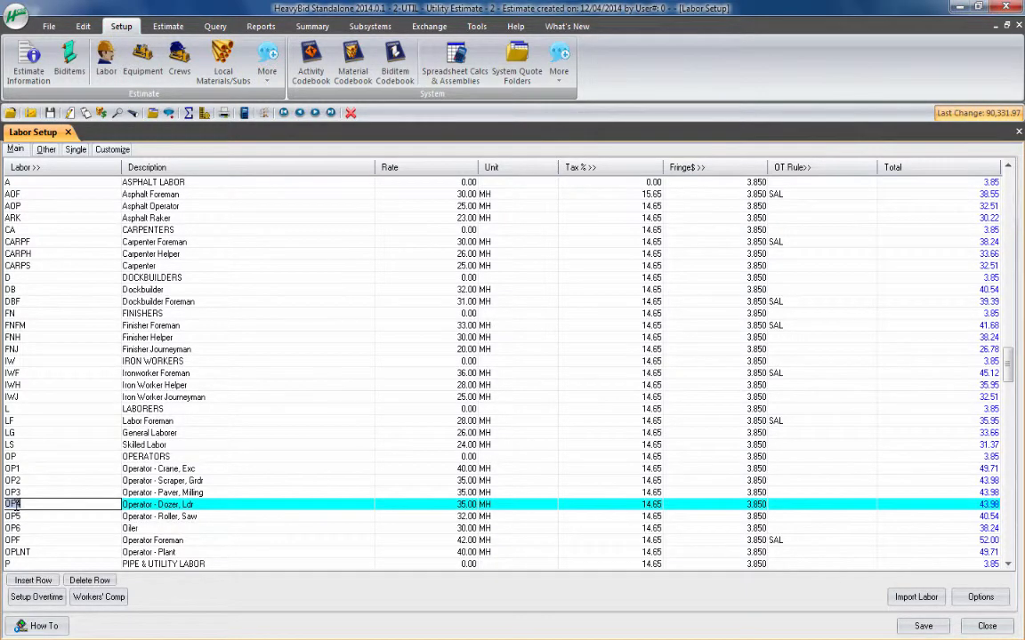
{"action": "left_click", "coordinate": [32, 582]}
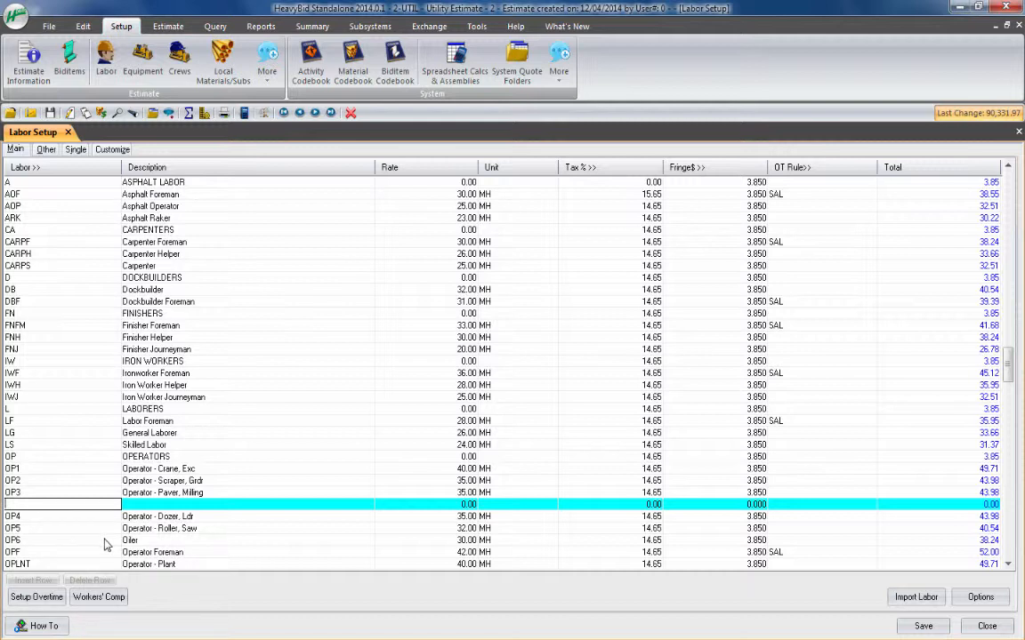
{"action": "type", "text": "OP7"}
{"action": "key", "text": "Tab"}
{"action": "type", "text": "Operator"}
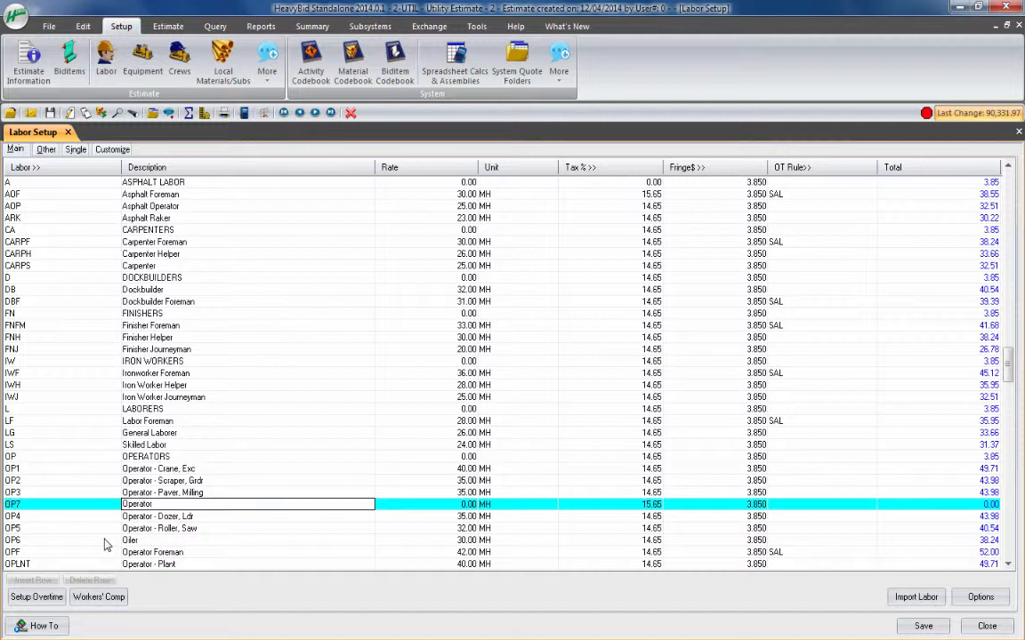
{"action": "type", "text": " - Heavy Crane"}
{"action": "key", "text": "Tab"}
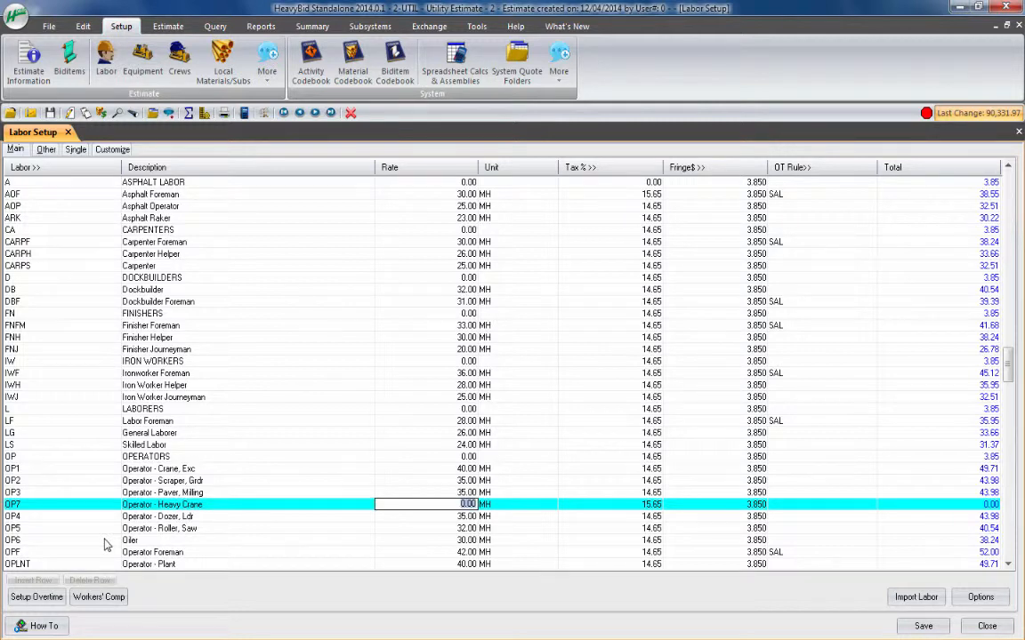
{"action": "type", "text": "45"}
{"action": "key", "text": "Tab"}
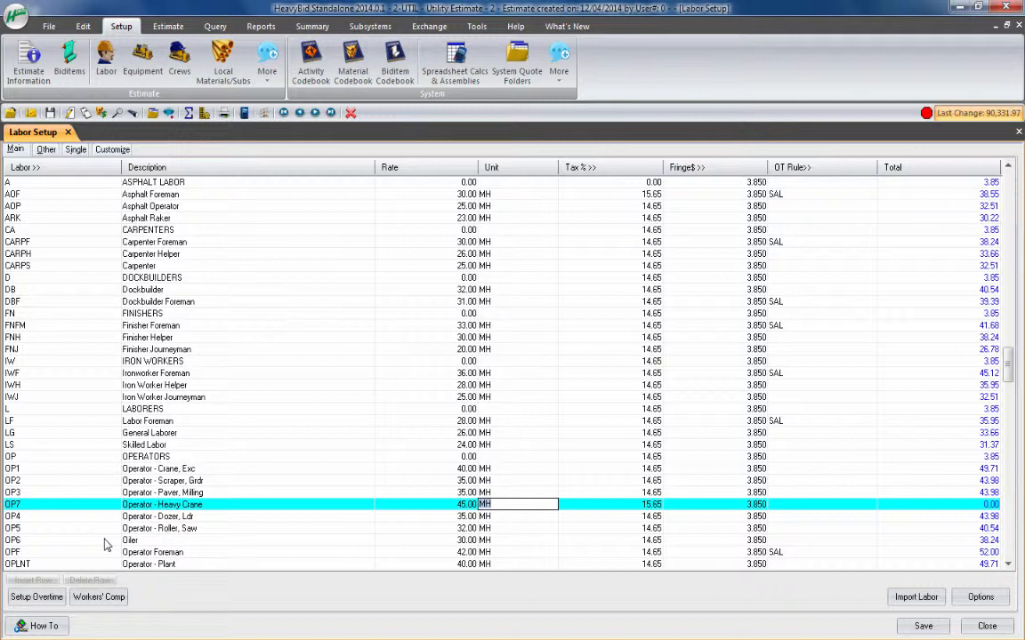
{"action": "key", "text": "Tab"}
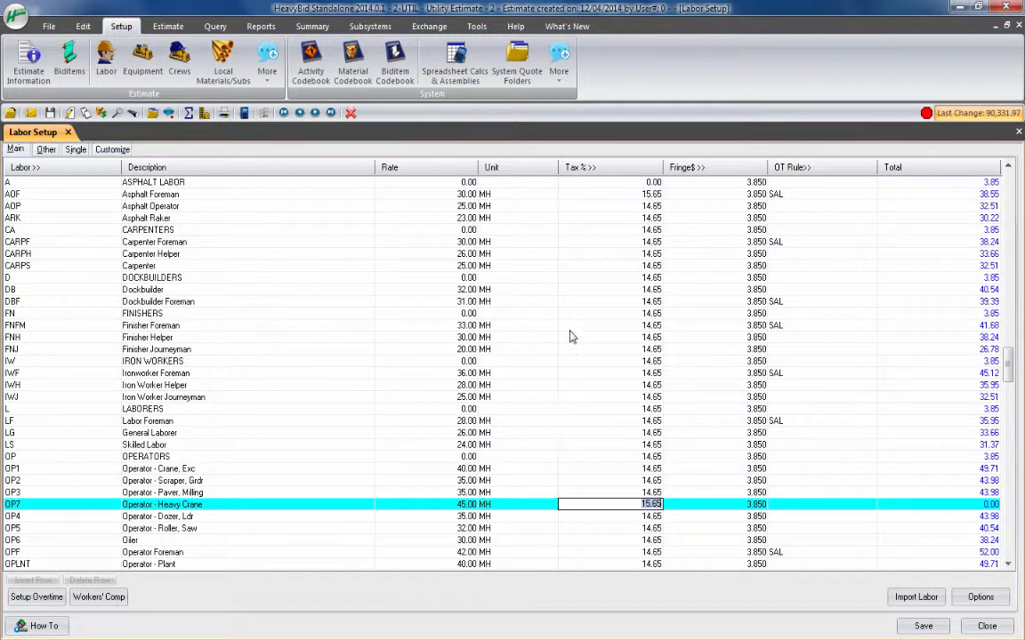
- Add a "Safety" tax heading below Gen Lia, starting from the tax breakdown of OP7
{"action": "left_click", "coordinate": [583, 169]}
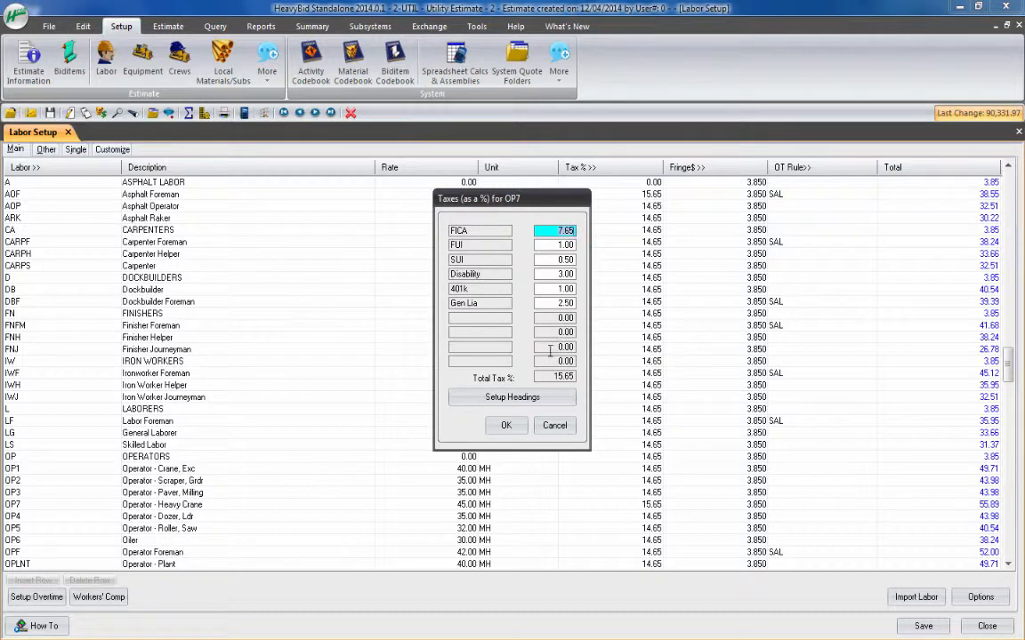
{"action": "left_click", "coordinate": [532, 400]}
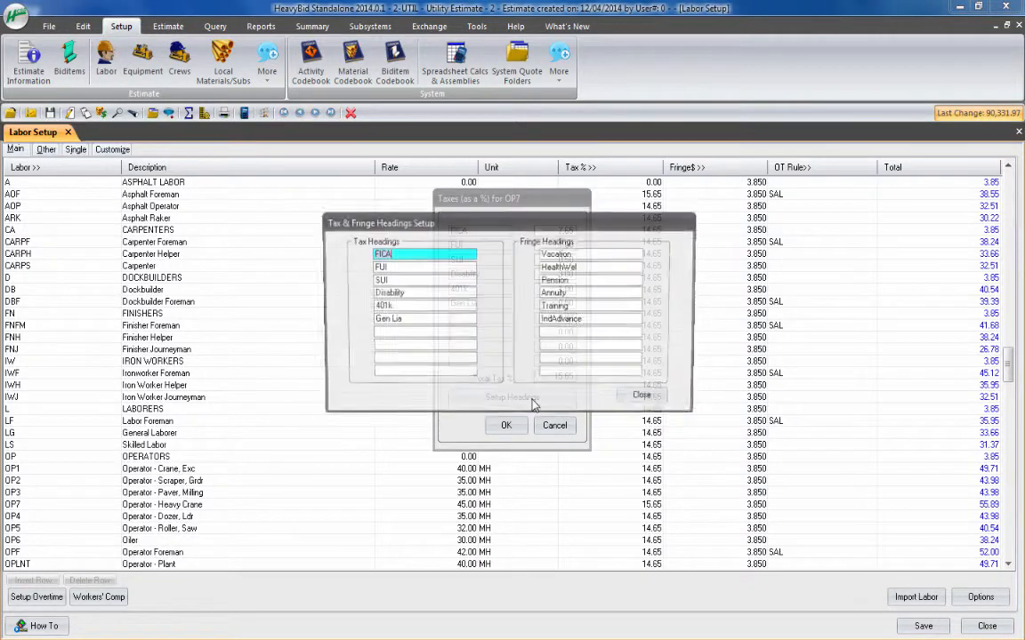
{"action": "left_click", "coordinate": [405, 334]}
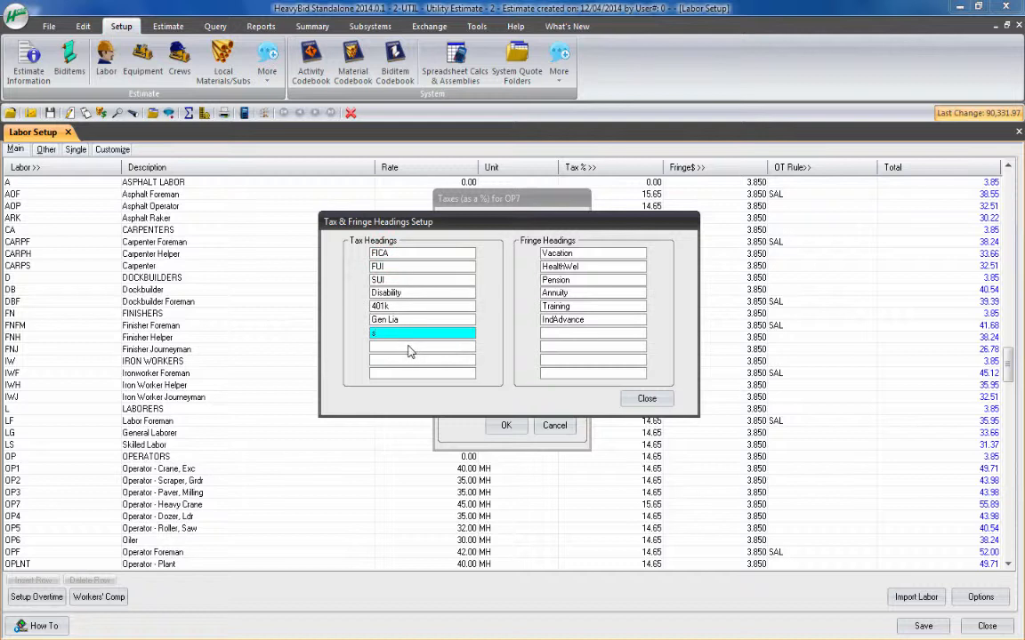
{"action": "type", "text": "Safety"}
{"action": "left_click", "coordinate": [408, 348]}
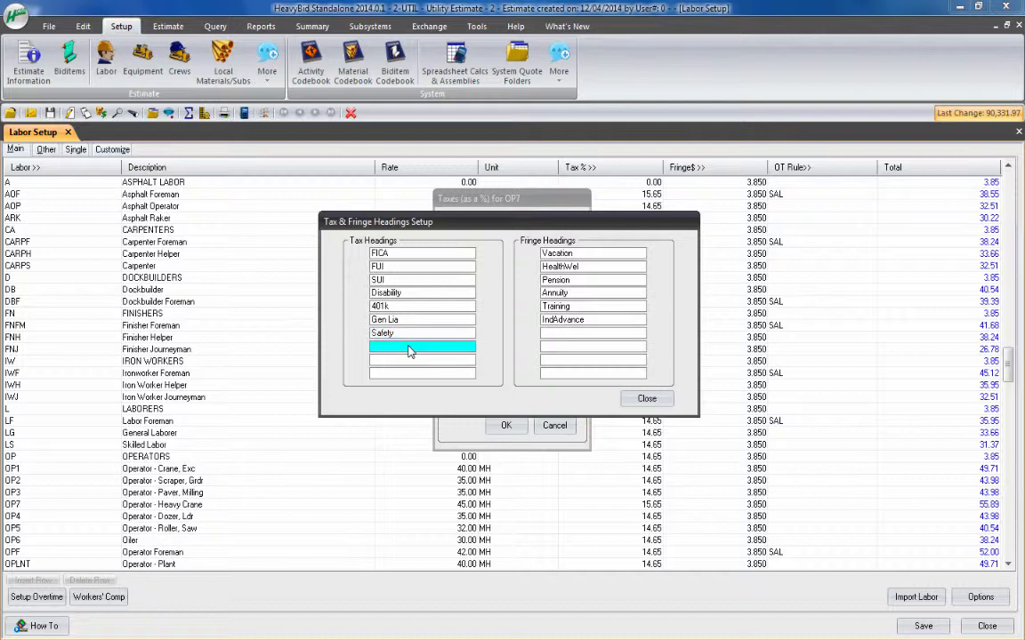
{"action": "left_click", "coordinate": [630, 401]}
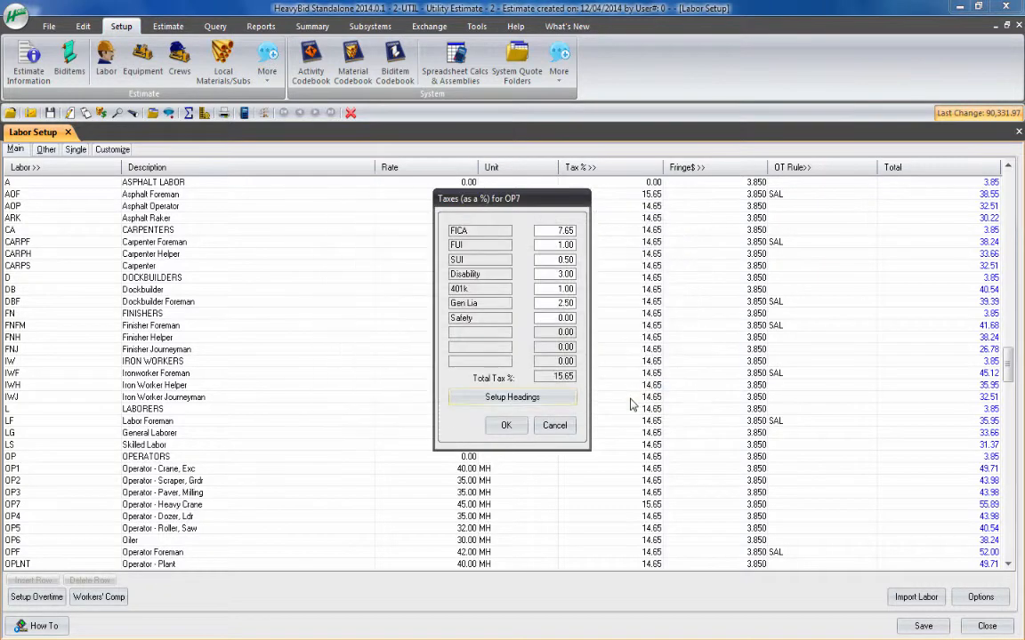
- Set both the Safety and SUI taxes to 1 percent for OP7 and accept the tax breakdown
{"action": "left_click", "coordinate": [570, 319]}
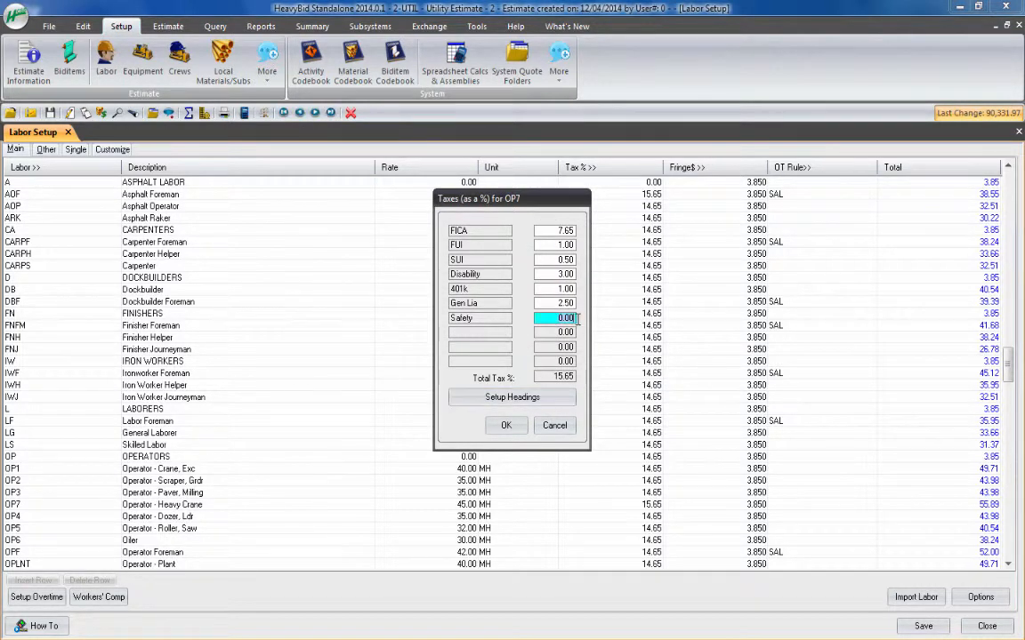
{"action": "type", "text": "1"}
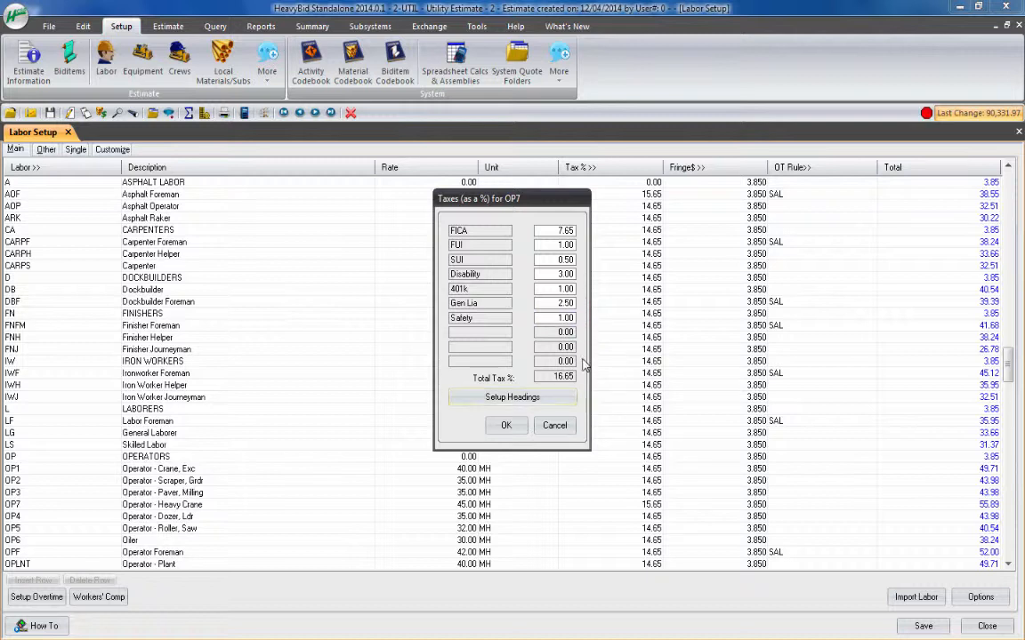
{"action": "left_click", "coordinate": [555, 260]}
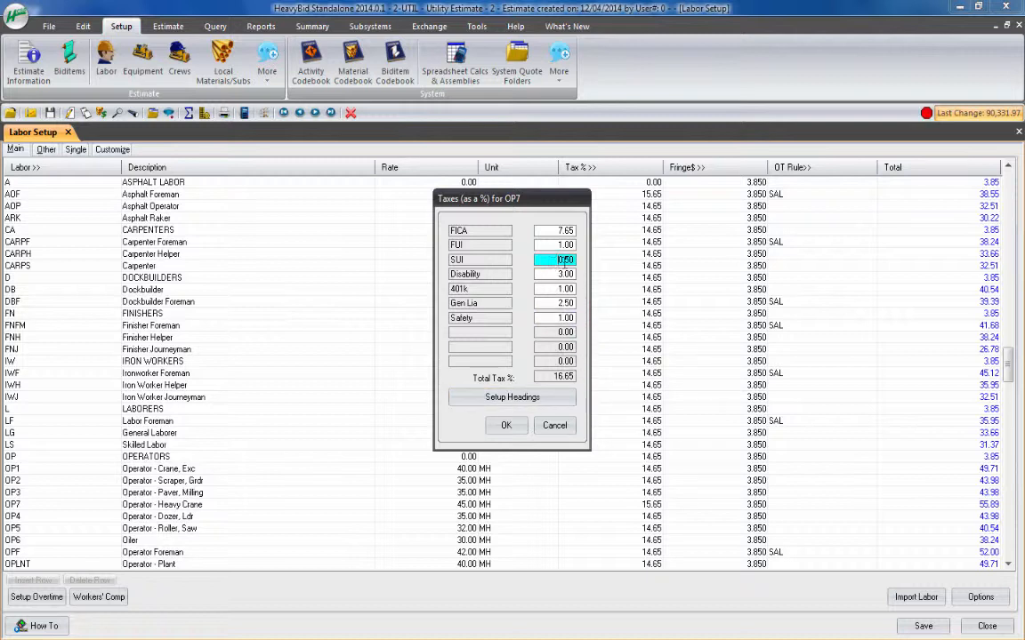
{"action": "type", "text": "1"}
{"action": "key", "text": "Tab"}
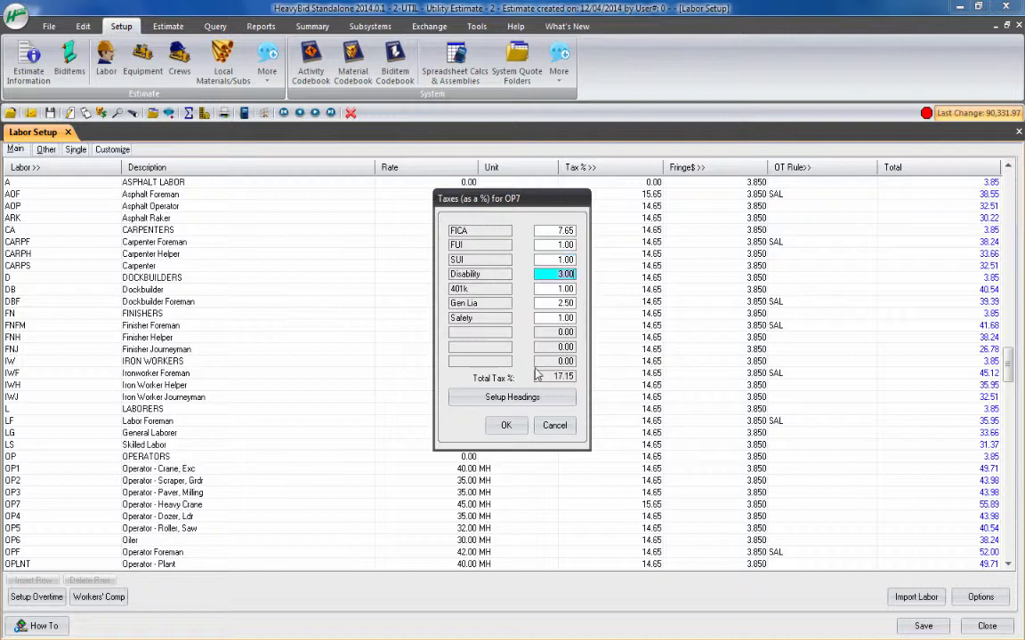
{"action": "left_click", "coordinate": [516, 426]}
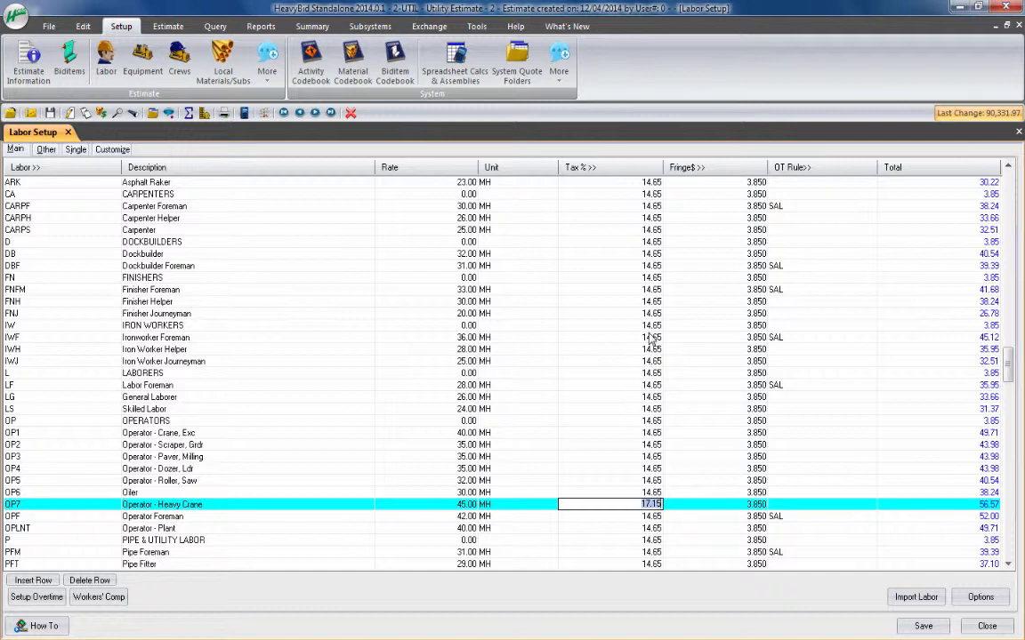
- Open the fringe breakdown of OP7 and examine the HealthWel and Training amounts
{"action": "key", "text": "Tab"}
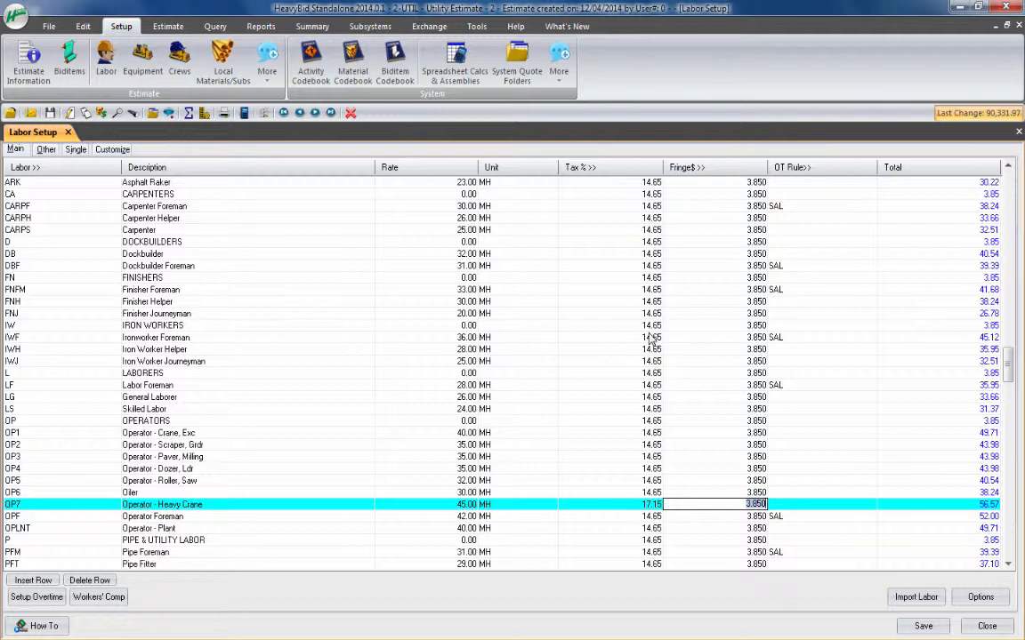
{"action": "left_click", "coordinate": [699, 169]}
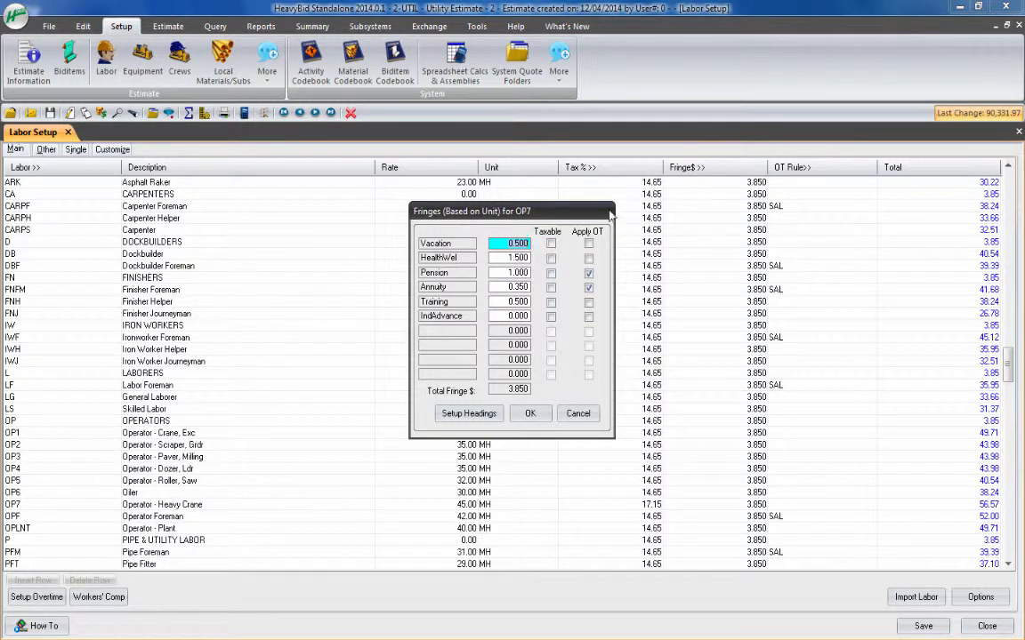
{"action": "left_click", "coordinate": [507, 258]}
{"action": "left_click_drag", "start_coordinate": [507, 257], "coordinate": [535, 257]}
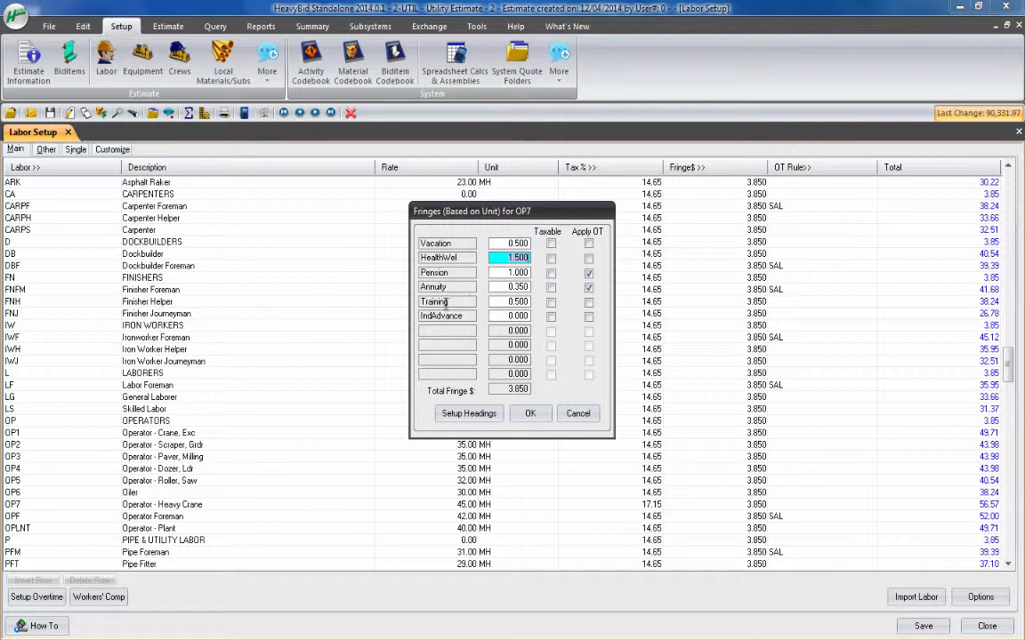
{"action": "left_click", "coordinate": [521, 302]}
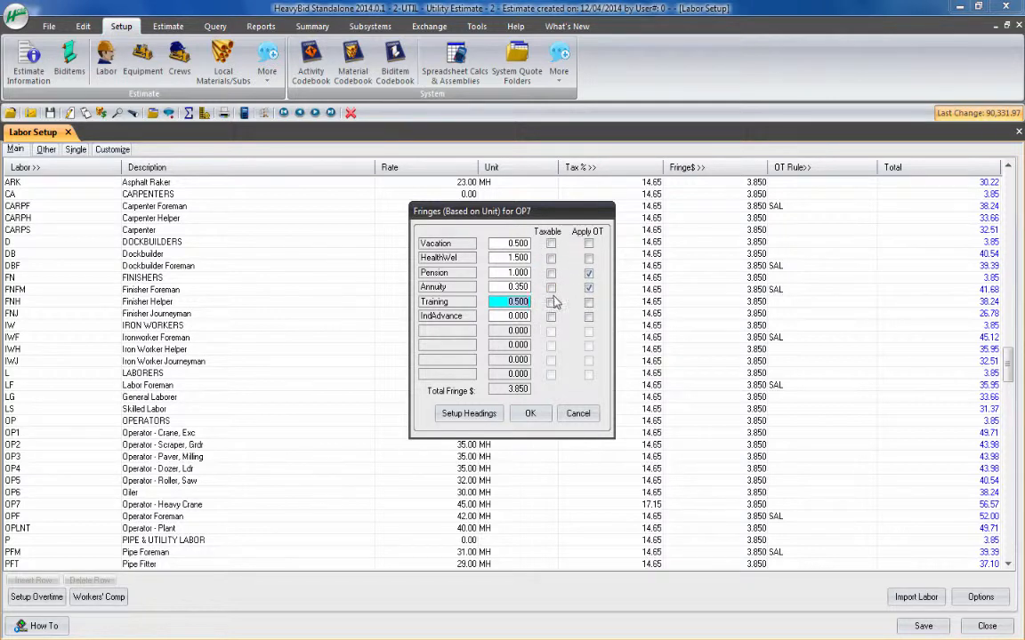
- Try the Taxable option on the Training fringe and the Apply OT option on Annuity, reverting both before accepting the fringes
{"action": "left_click", "coordinate": [551, 303]}
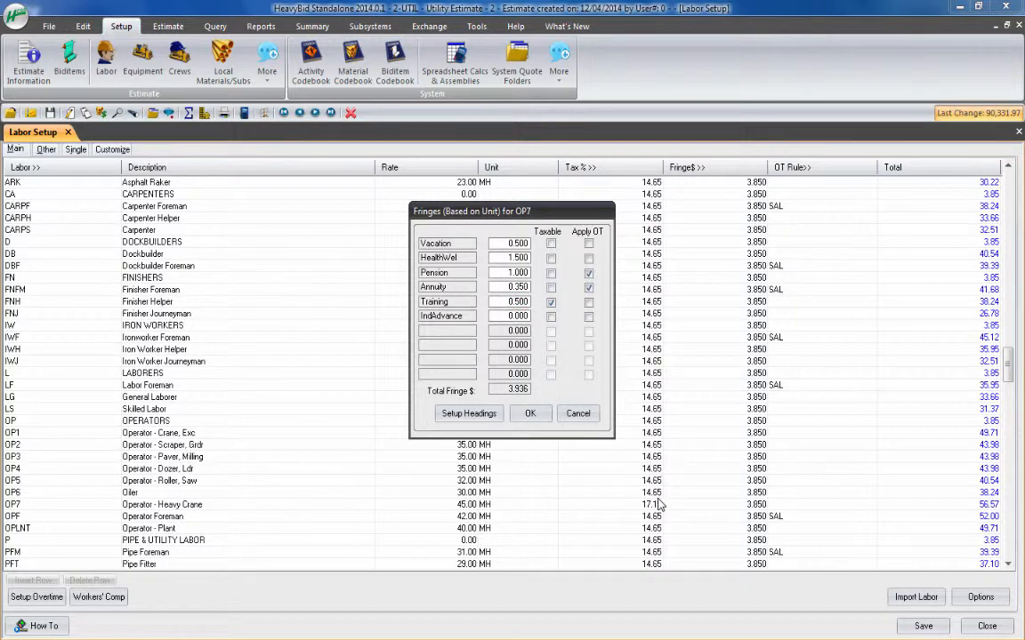
{"action": "left_click", "coordinate": [551, 302]}
{"action": "left_click", "coordinate": [589, 289]}
{"action": "left_click", "coordinate": [590, 289]}
{"action": "left_click", "coordinate": [529, 417]}
- Leave the overtime rule of OP7 blank and complete the labor row
{"action": "left_click", "coordinate": [803, 503]}
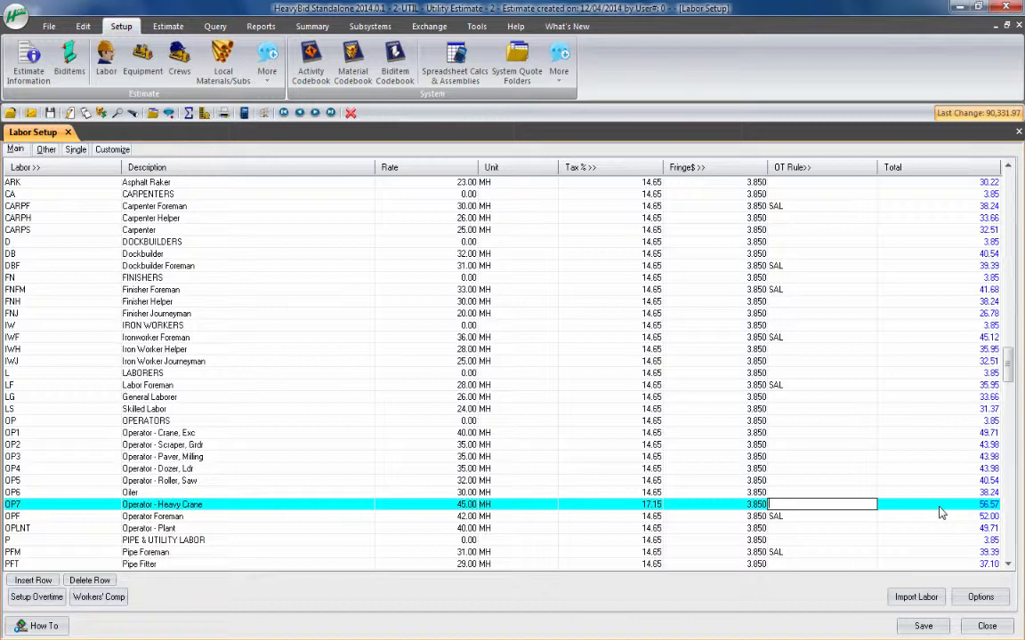
{"action": "key", "text": "Return"}
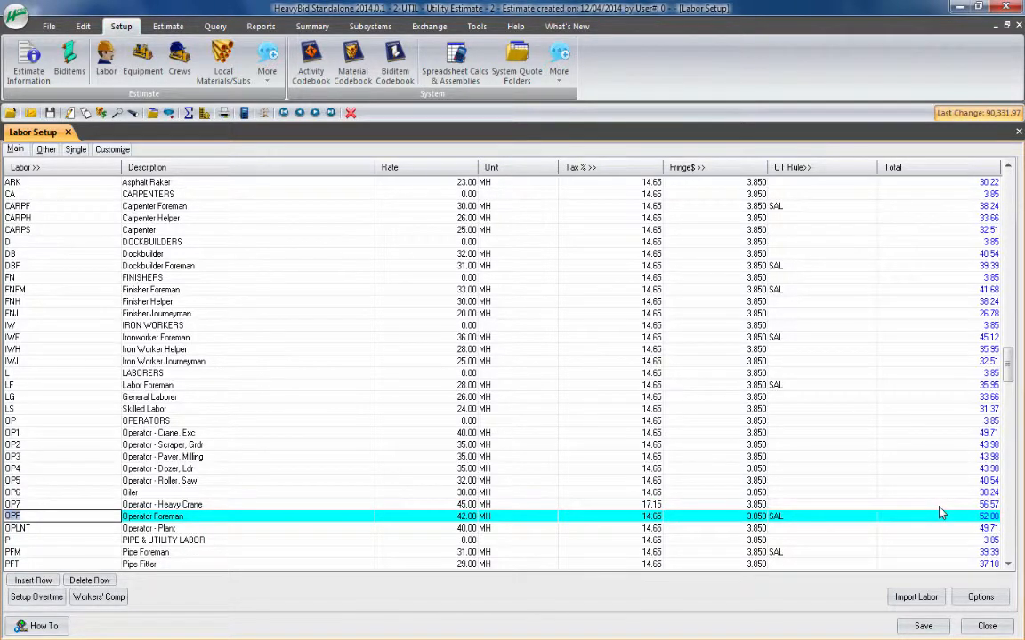